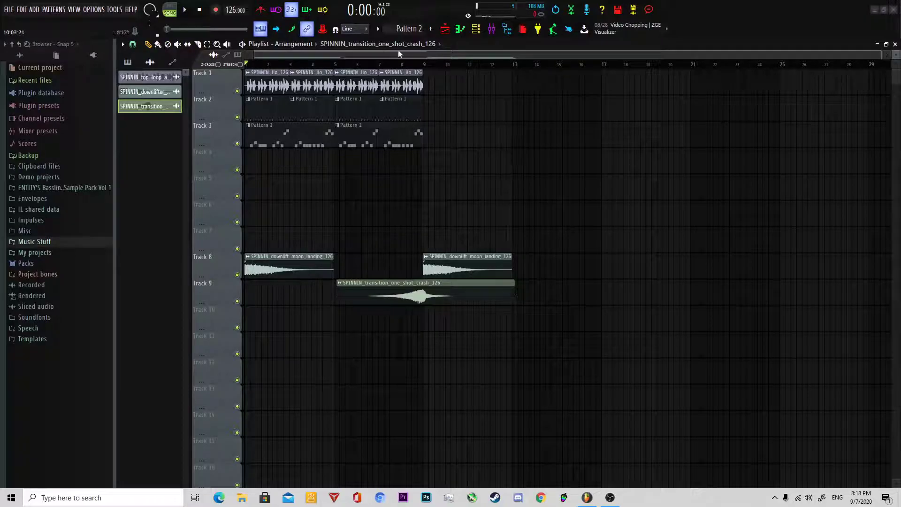
Play the arrangement from the start to audition the drop, then stop it
{"action": "mouse_move", "coordinate": [248, 64]}
{"action": "left_mouse_down"}
{"action": "mouse_move", "coordinate": [388, 65]}
{"action": "mouse_move", "coordinate": [276, 68]}
{"action": "mouse_move", "coordinate": [390, 111]}
{"action": "mouse_move", "coordinate": [328, 121]}
{"action": "mouse_move", "coordinate": [318, 106]}
{"action": "mouse_move", "coordinate": [349, 121]}
{"action": "mouse_move", "coordinate": [338, 111]}
{"action": "mouse_move", "coordinate": [455, 131]}
{"action": "mouse_move", "coordinate": [457, 141]}
{"action": "mouse_move", "coordinate": [282, 125]}
{"action": "mouse_move", "coordinate": [368, 66]}
{"action": "mouse_move", "coordinate": [208, 202]}
{"action": "mouse_move", "coordinate": [116, 197]}
{"action": "mouse_move", "coordinate": [309, 211]}
{"action": "left_mouse_up"}
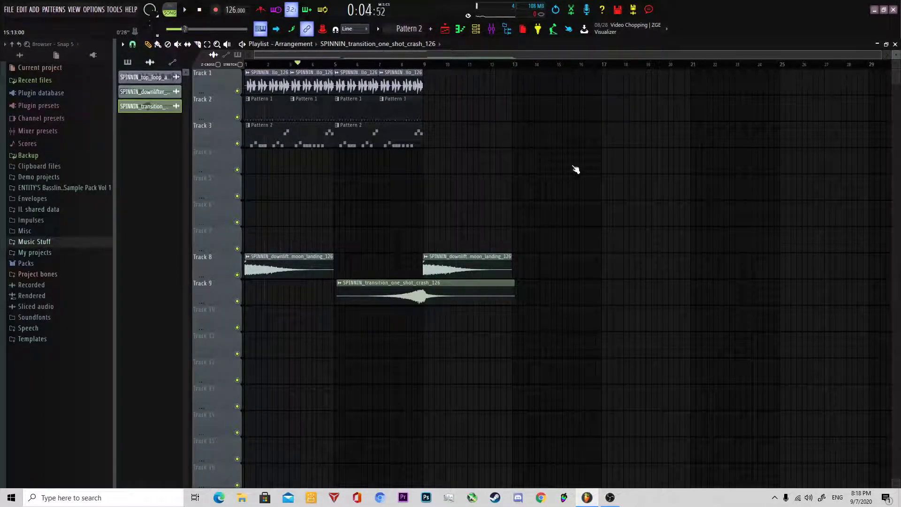
{"action": "key", "text": "space"}
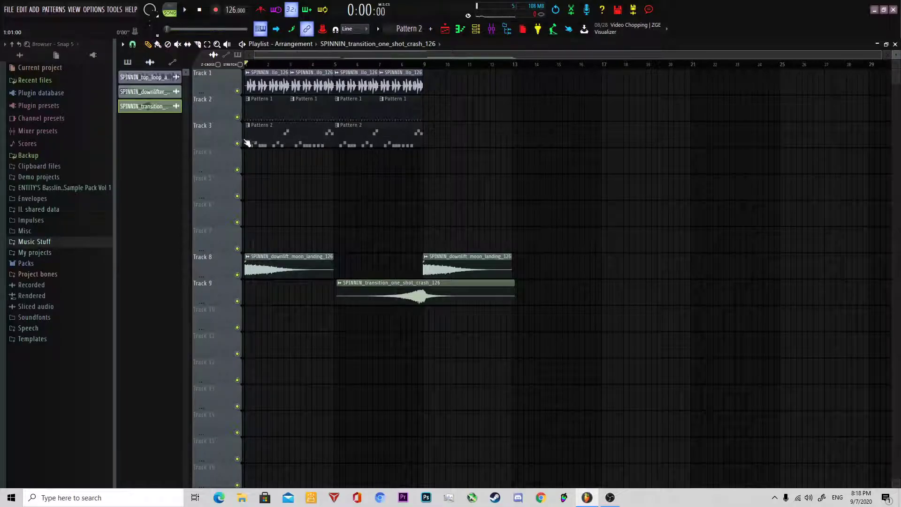
{"action": "left_click", "coordinate": [242, 44]}
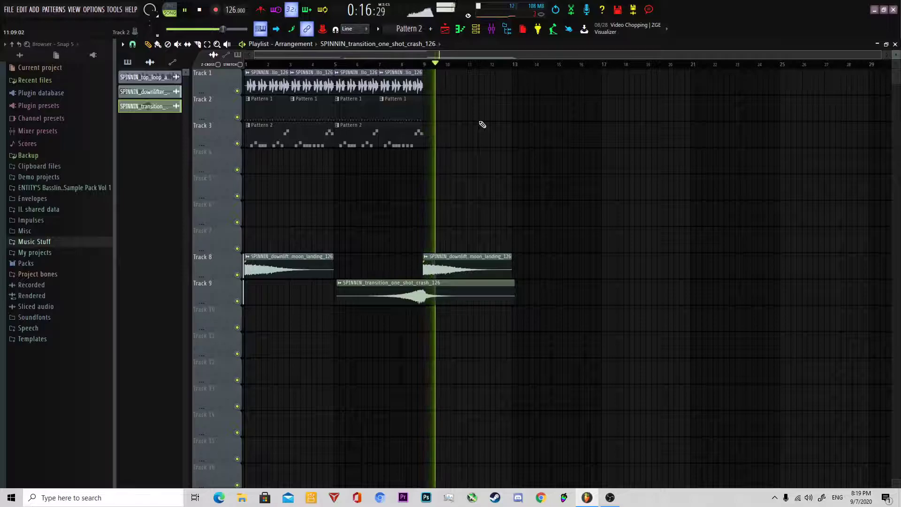
{"action": "key", "text": "space"}
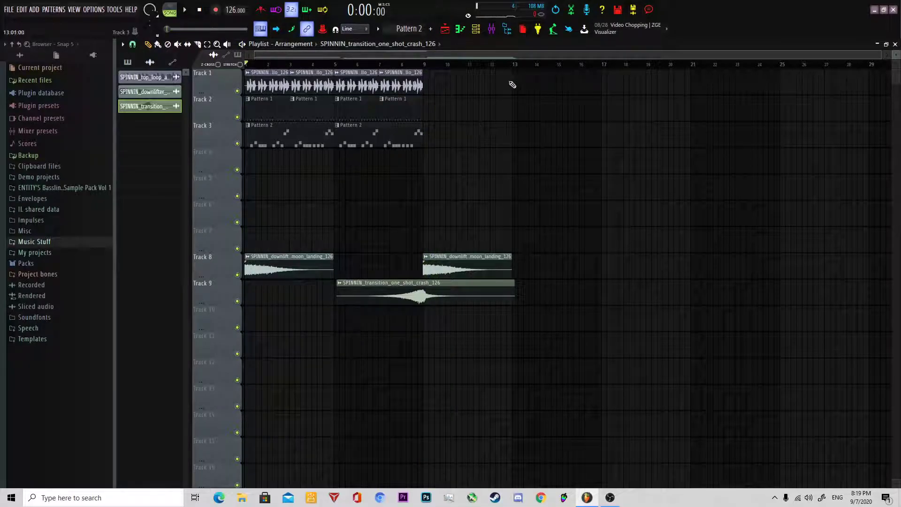
Show the channel rack filtered to Unsorted channels, including Serum
{"action": "left_click", "coordinate": [475, 28]}
{"action": "left_click", "coordinate": [458, 186]}
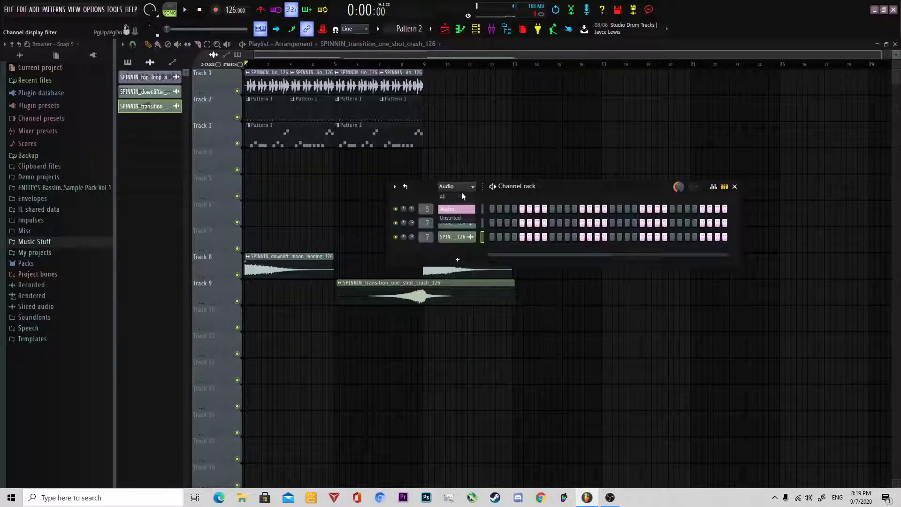
{"action": "left_click", "coordinate": [451, 218]}
{"action": "left_click_drag", "start_coordinate": [546, 192], "coordinate": [483, 187]}
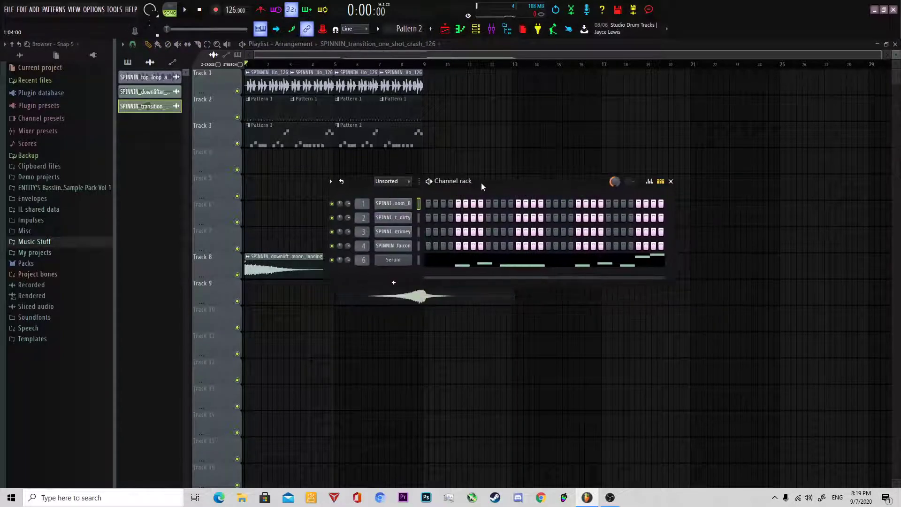
Check the Serum bass plugin's sound, repositioning its window, then close it
{"action": "left_click", "coordinate": [395, 259]}
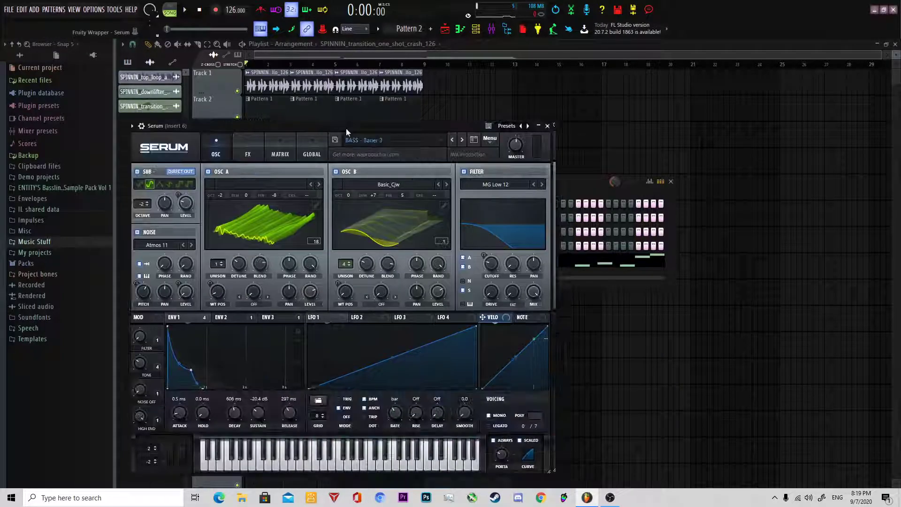
{"action": "left_click_drag", "start_coordinate": [421, 139], "coordinate": [482, 132]}
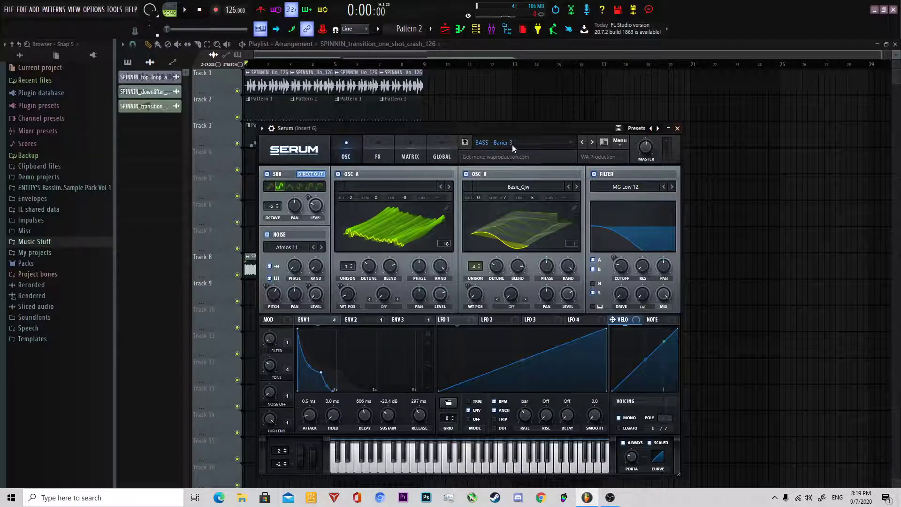
{"action": "left_click_drag", "start_coordinate": [515, 132], "coordinate": [399, 293]}
{"action": "left_click", "coordinate": [394, 281]}
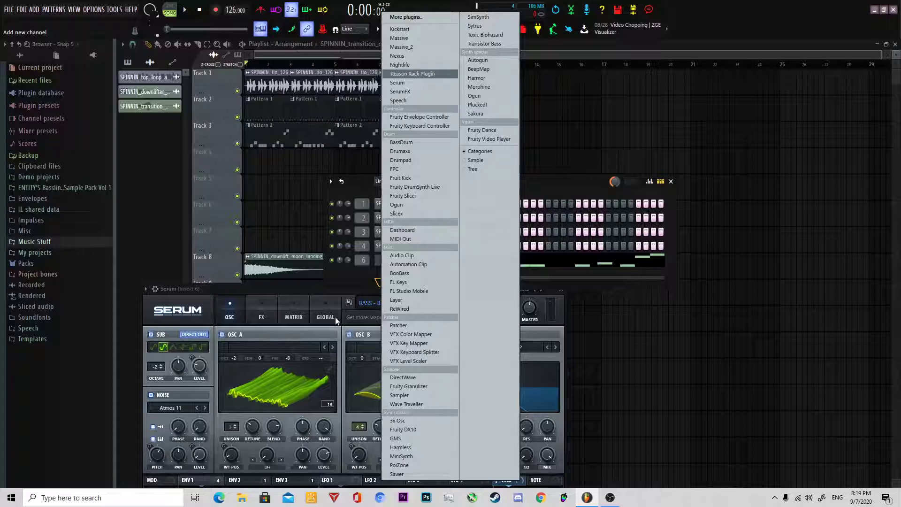
{"action": "left_click", "coordinate": [298, 289]}
{"action": "left_click_drag", "start_coordinate": [294, 291], "coordinate": [427, 182]}
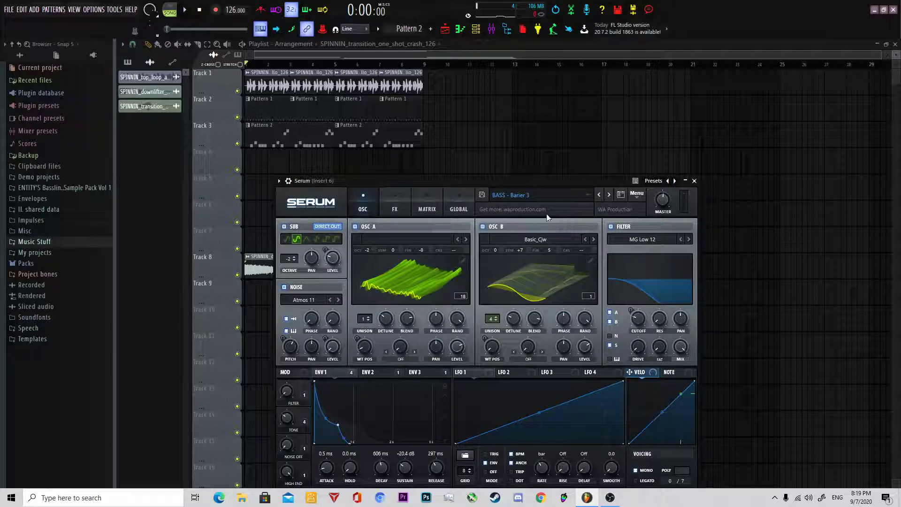
{"action": "left_click", "coordinate": [695, 181]}
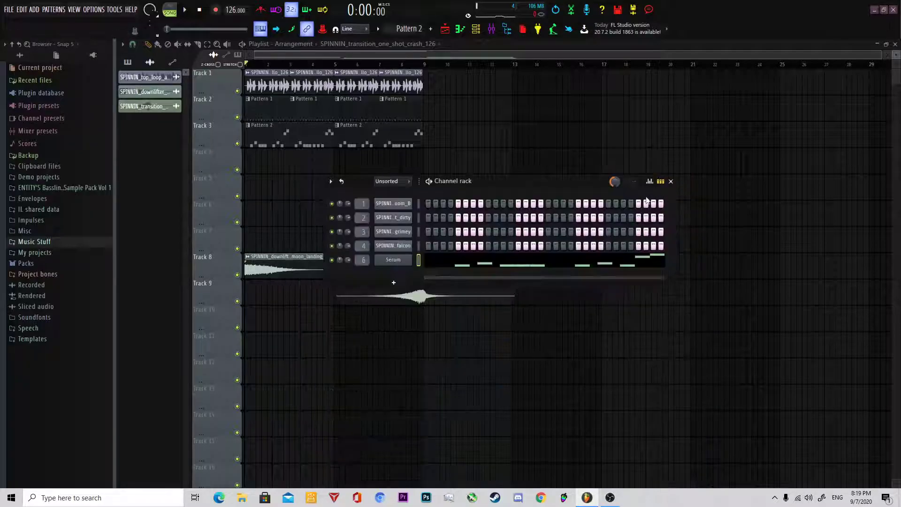
Open Pattern 2's Serum bass notes in the piano roll and play the melody
{"action": "left_click", "coordinate": [671, 181]}
{"action": "double_click", "coordinate": [262, 136]}
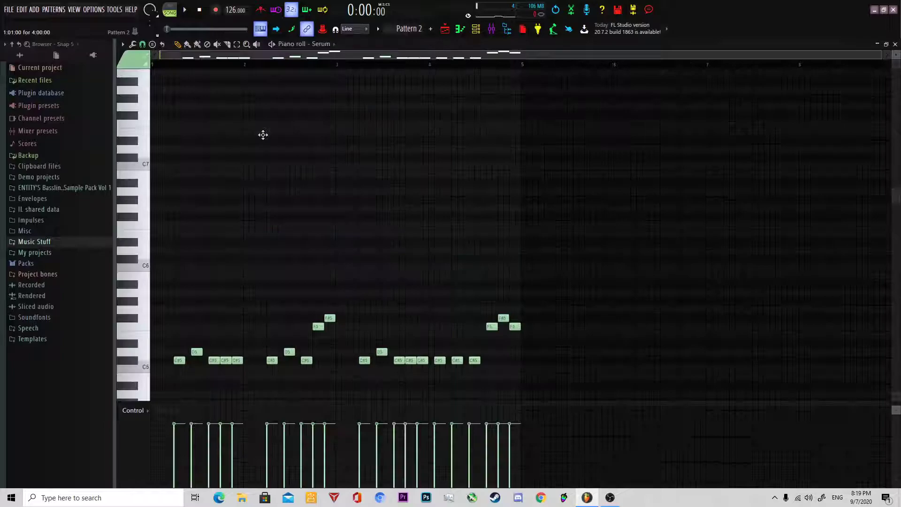
{"action": "scroll", "coordinate": [369, 156], "scroll_direction": "down", "scroll_amount": 3}
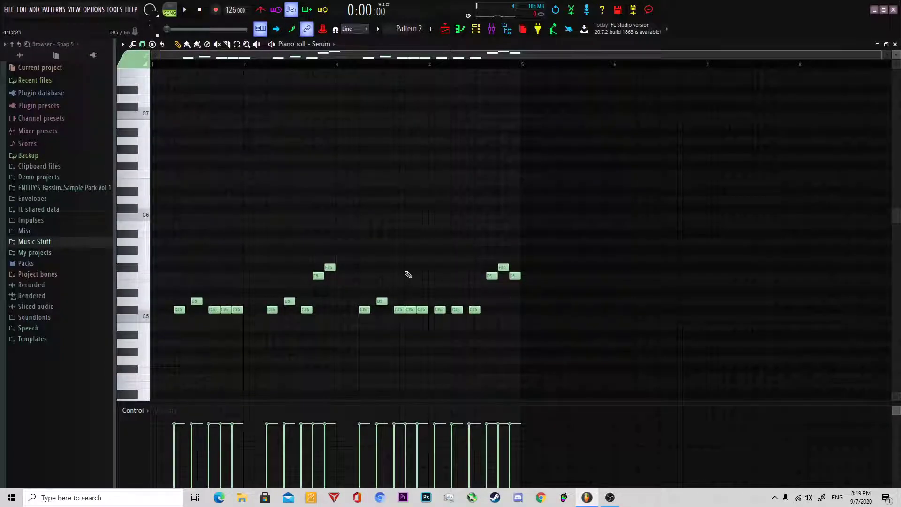
{"action": "left_click", "coordinate": [476, 28]}
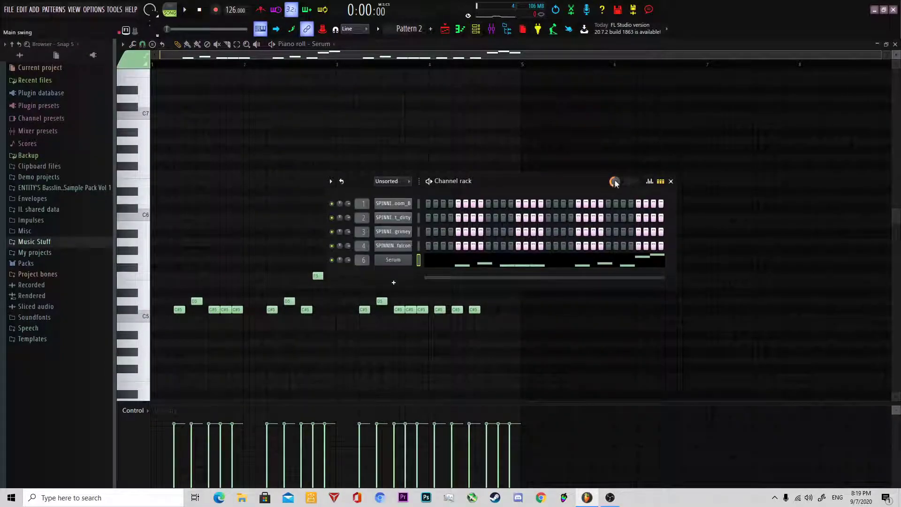
{"action": "left_click", "coordinate": [671, 181]}
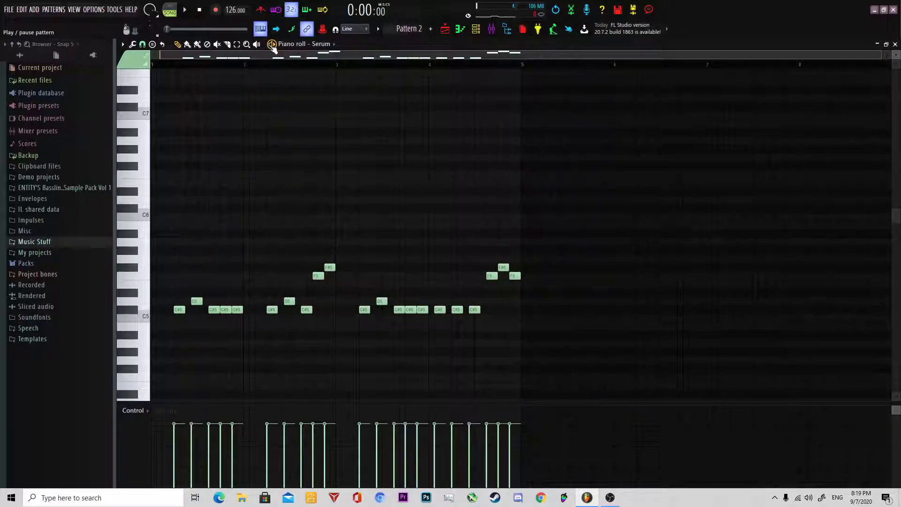
{"action": "left_click", "coordinate": [272, 45]}
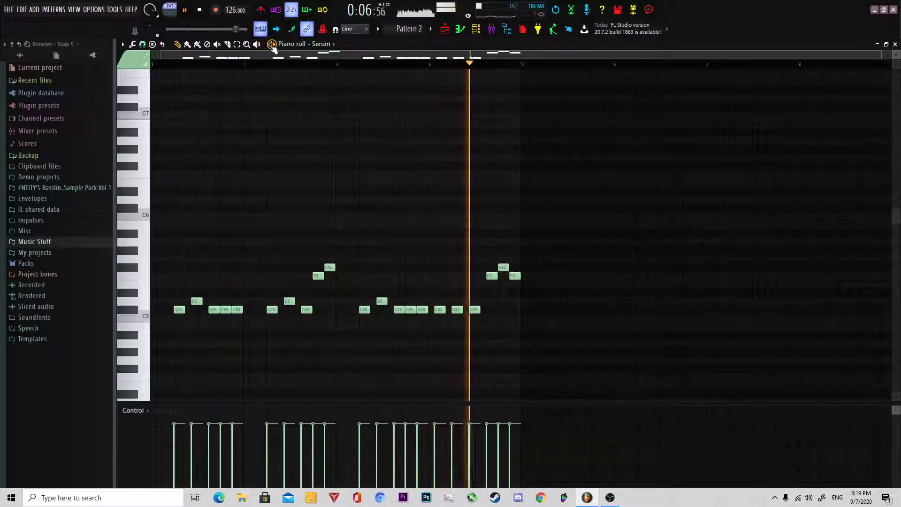
{"action": "left_click", "coordinate": [272, 46]}
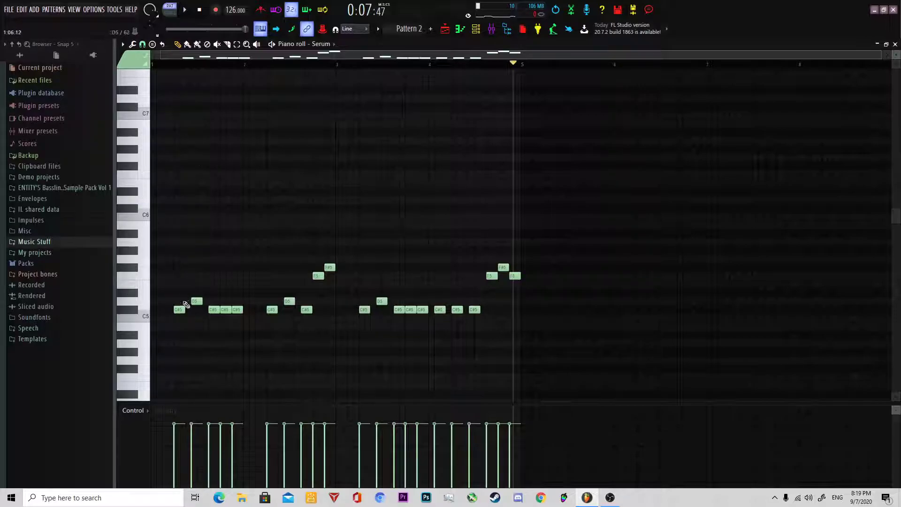
Play the full song in song mode, then reopen Pattern 2's Serum notes
{"action": "left_click", "coordinate": [445, 28]}
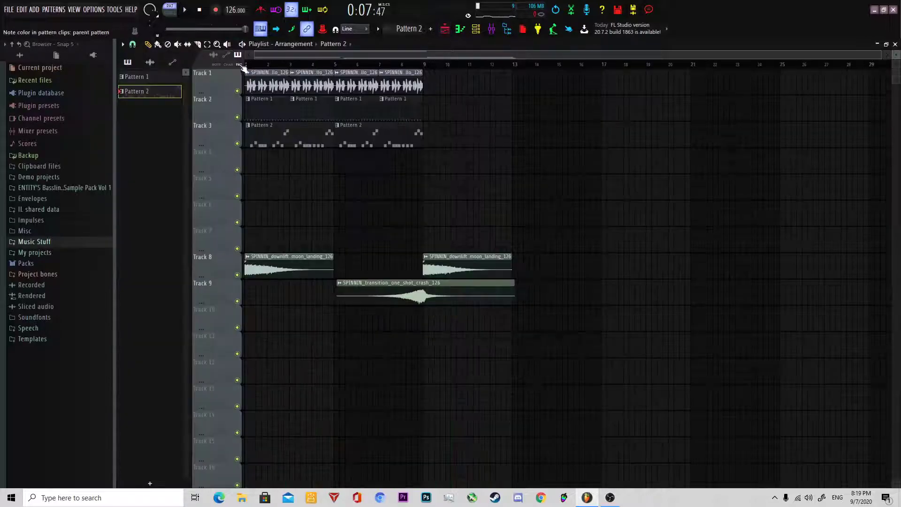
{"action": "left_click", "coordinate": [243, 67]}
{"action": "key", "text": "space"}
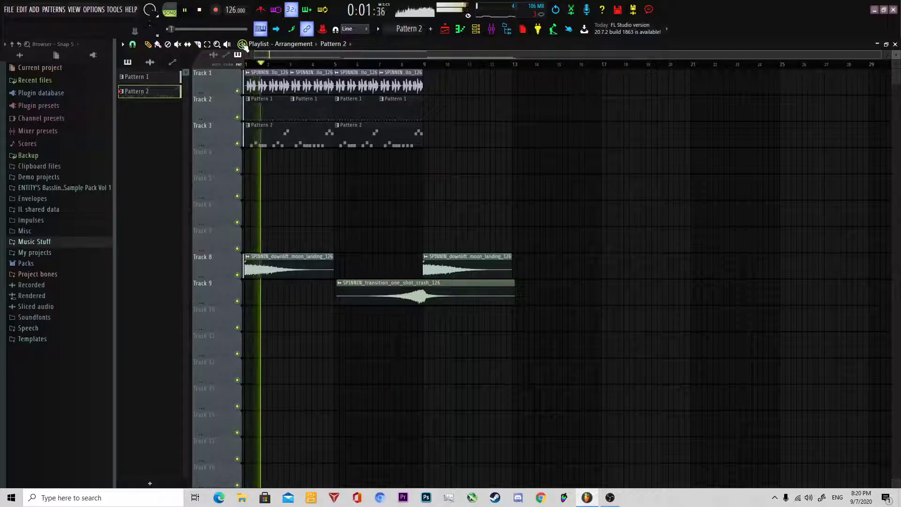
{"action": "key", "text": "space"}
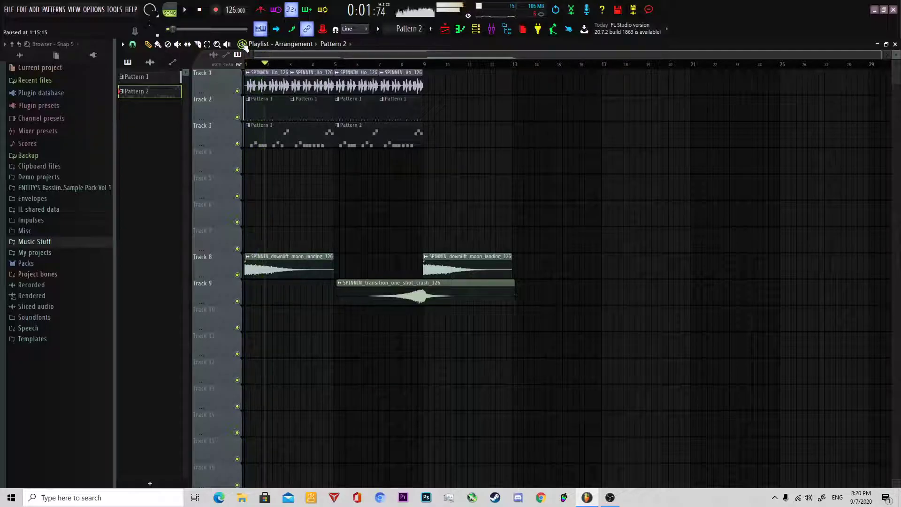
{"action": "double_click", "coordinate": [300, 137]}
{"action": "scroll", "coordinate": [342, 210], "scroll_direction": "left", "scroll_amount": 2}
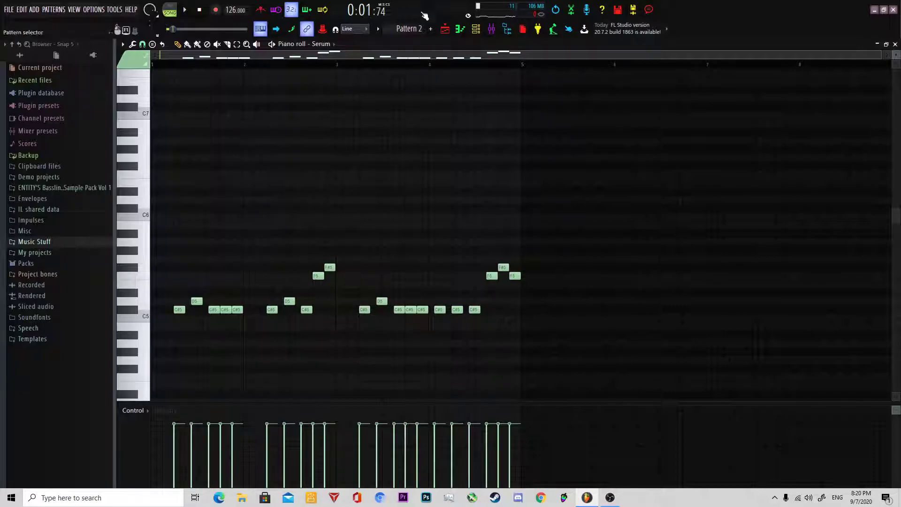
{"action": "scroll", "coordinate": [404, 29], "scroll_direction": "up", "scroll_amount": 1}
Audition Pattern 1's drums with channel 4 selected, then close the channel rack
{"action": "left_click", "coordinate": [460, 30]}
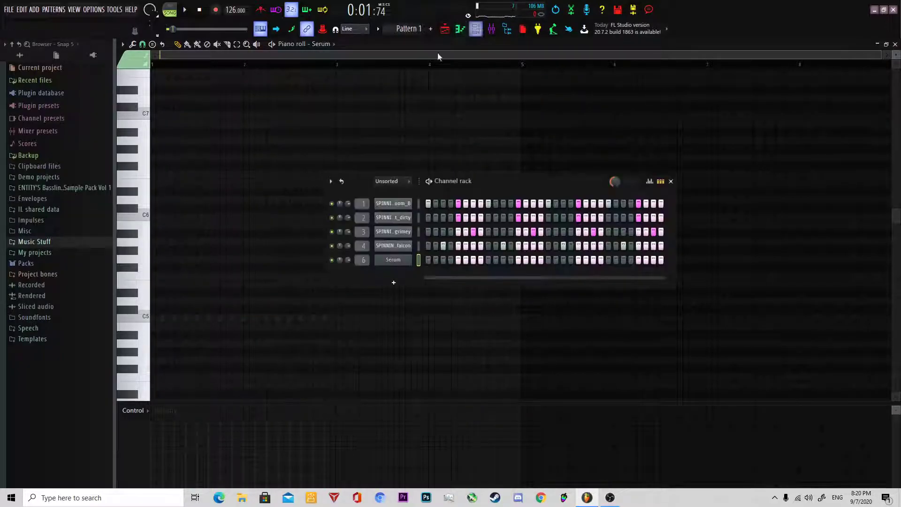
{"action": "left_click_drag", "start_coordinate": [438, 183], "coordinate": [317, 158]}
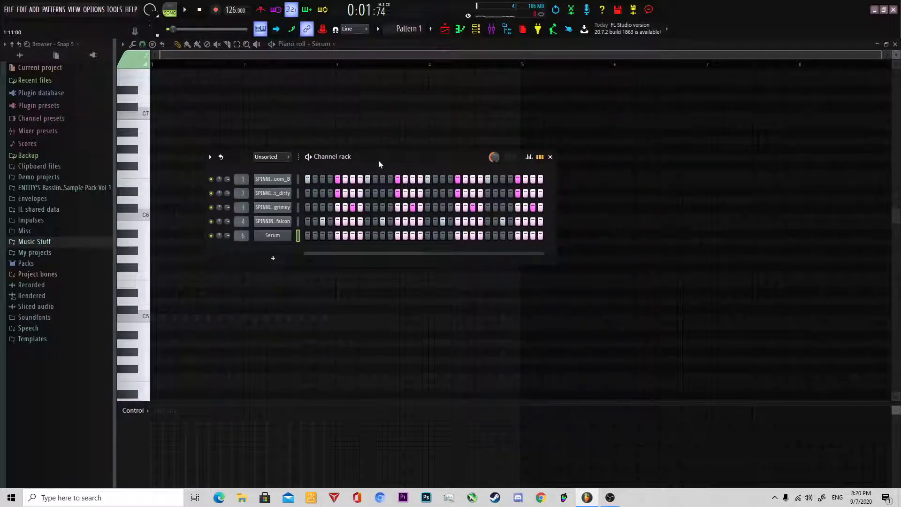
{"action": "left_click_drag", "start_coordinate": [381, 163], "coordinate": [383, 186]}
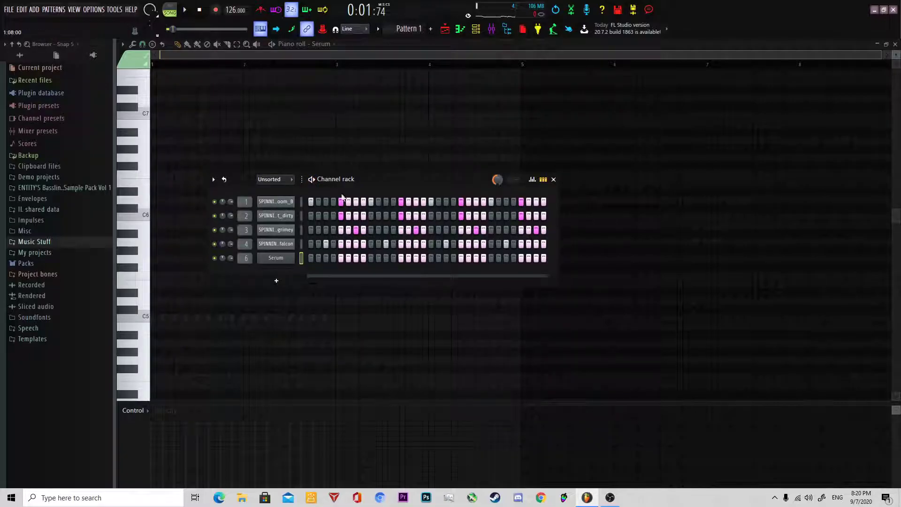
{"action": "left_click", "coordinate": [302, 244]}
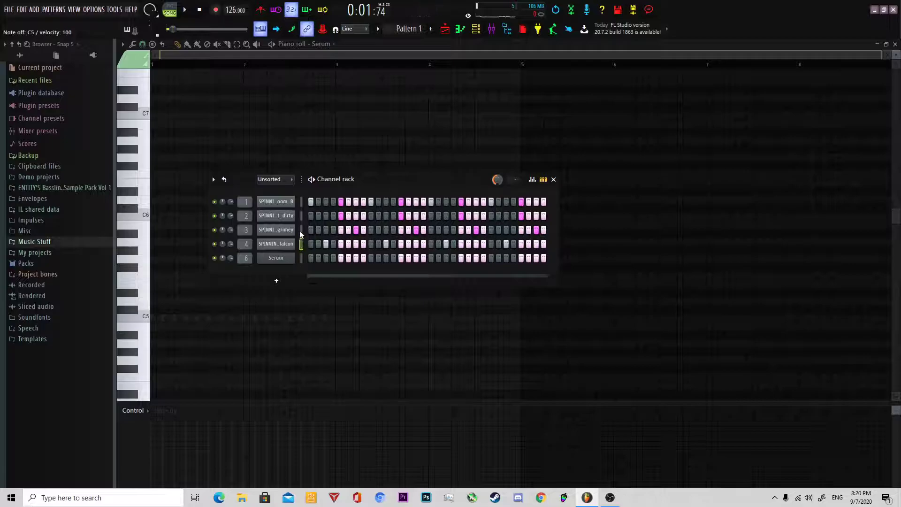
{"action": "left_click", "coordinate": [313, 183]}
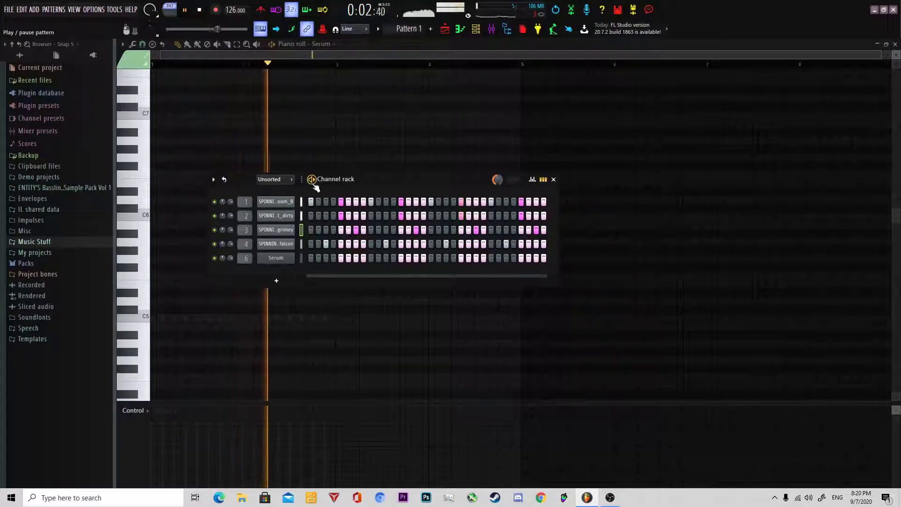
{"action": "key", "text": "space"}
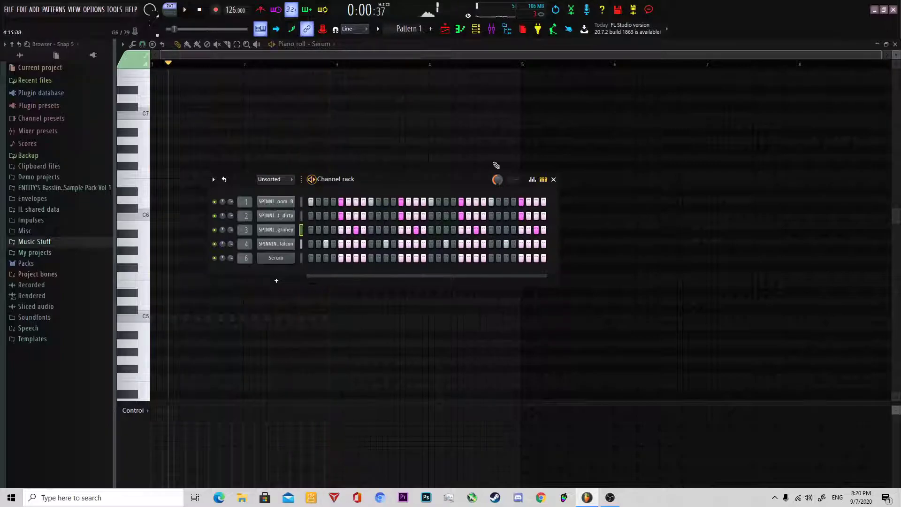
{"action": "left_click", "coordinate": [554, 180]}
{"action": "left_click", "coordinate": [449, 30]}
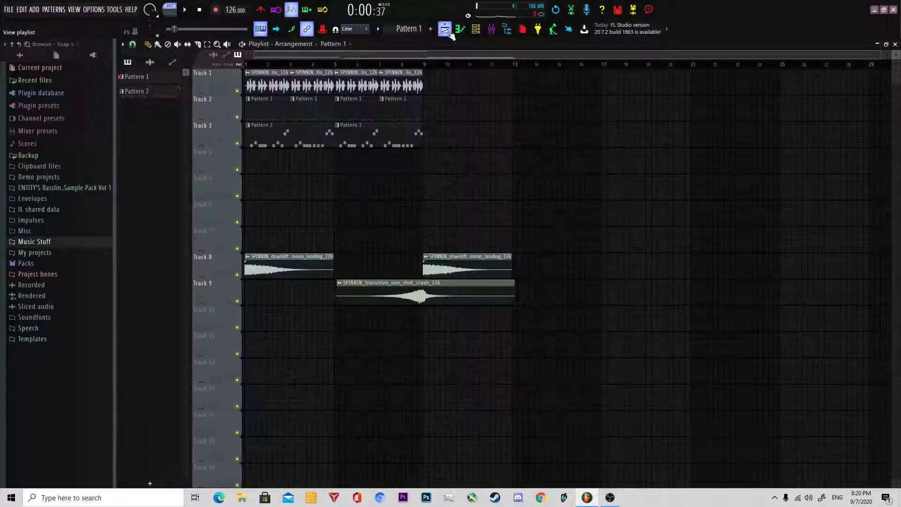
{"action": "left_click", "coordinate": [270, 73]}
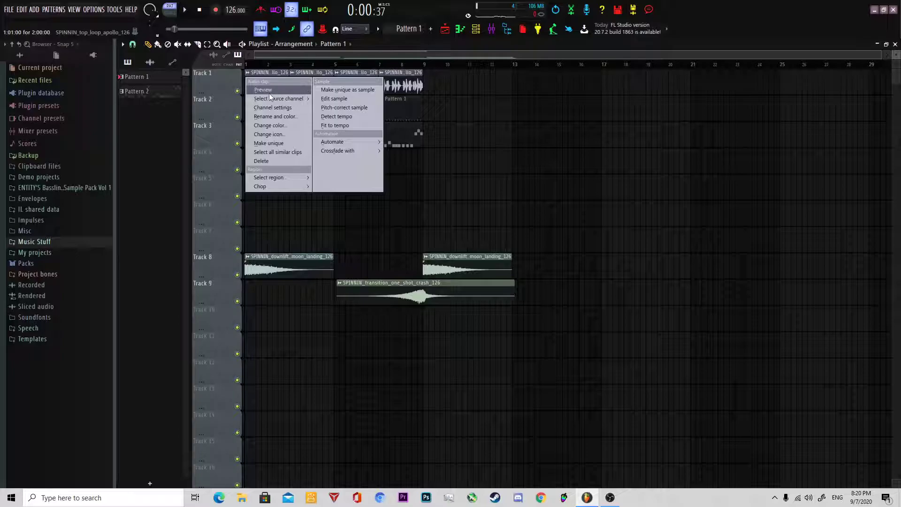
{"action": "left_click", "coordinate": [270, 92]}
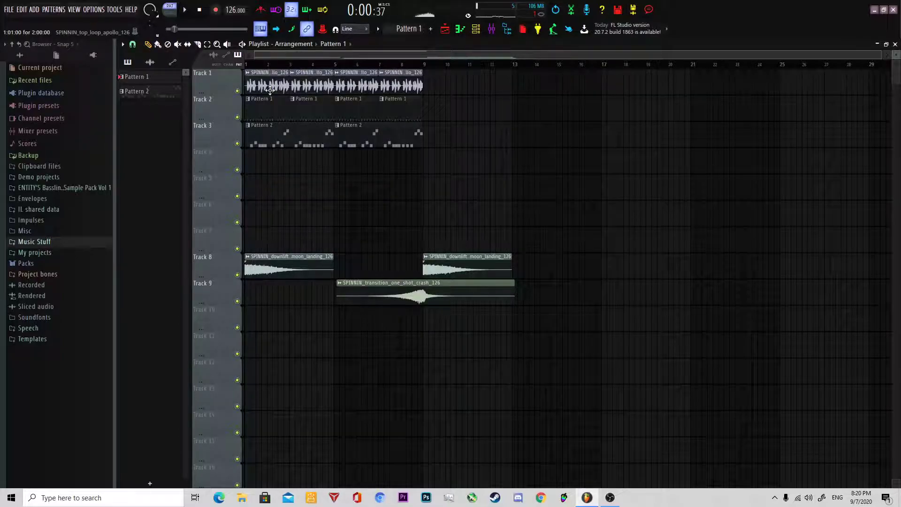
{"action": "right_click", "coordinate": [238, 118]}
{"action": "left_click", "coordinate": [237, 91]}
{"action": "key", "text": "space"}
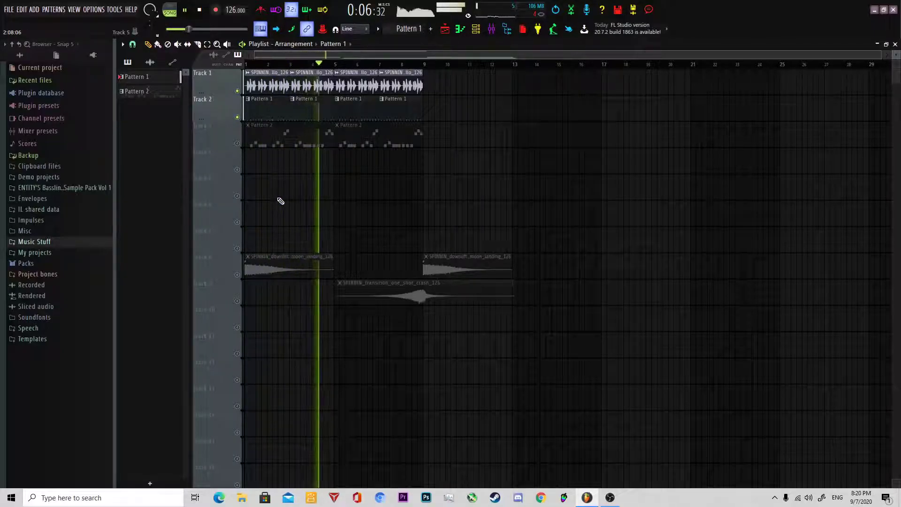
{"action": "key", "text": "space"}
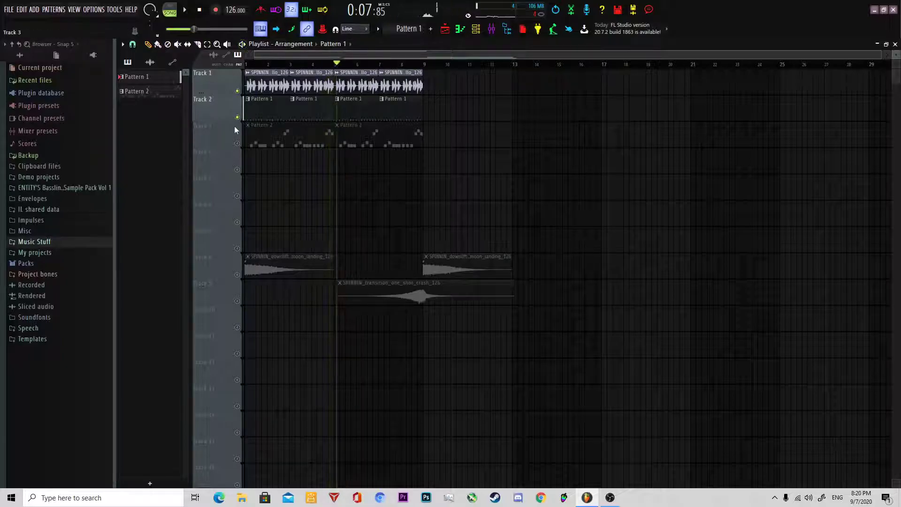
{"action": "left_click", "coordinate": [239, 127]}
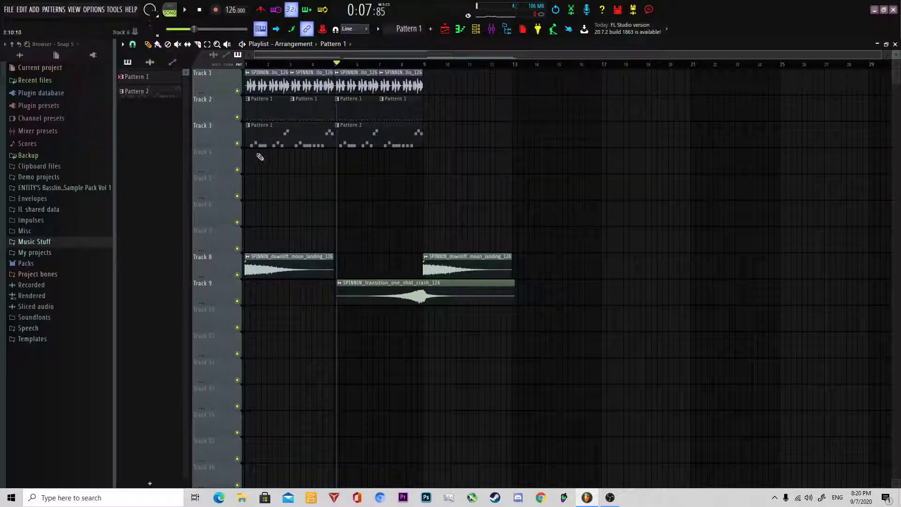
Solo Track 8's downlifts with Track 9's crash and play the transitions
{"action": "right_click", "coordinate": [237, 275]}
{"action": "left_click", "coordinate": [237, 301]}
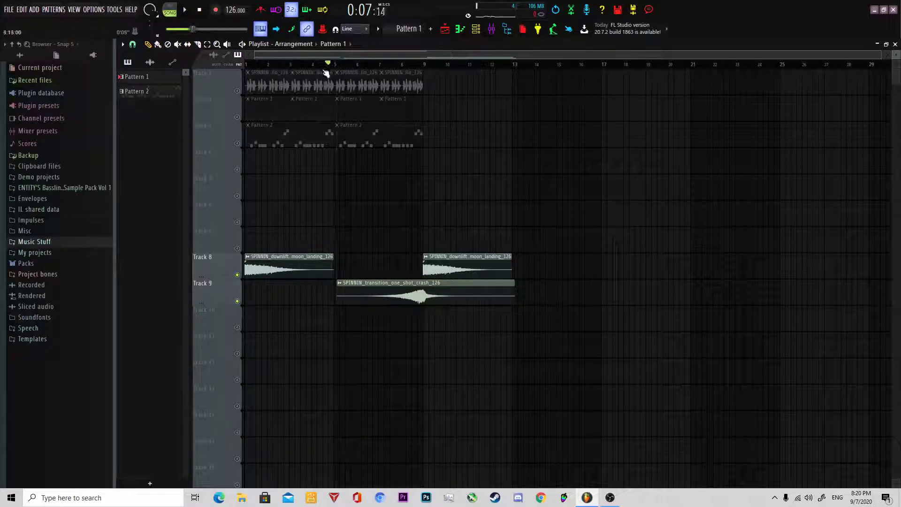
{"action": "key", "text": "space"}
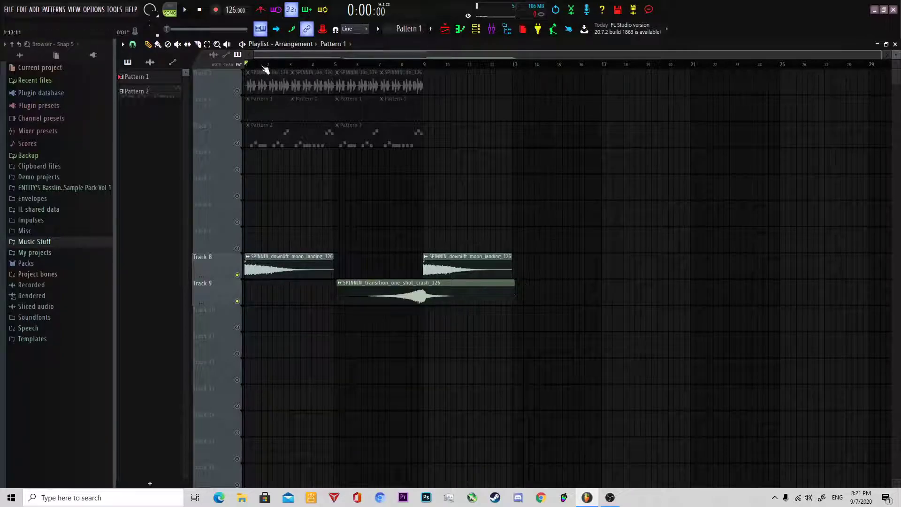
{"action": "left_click", "coordinate": [242, 45]}
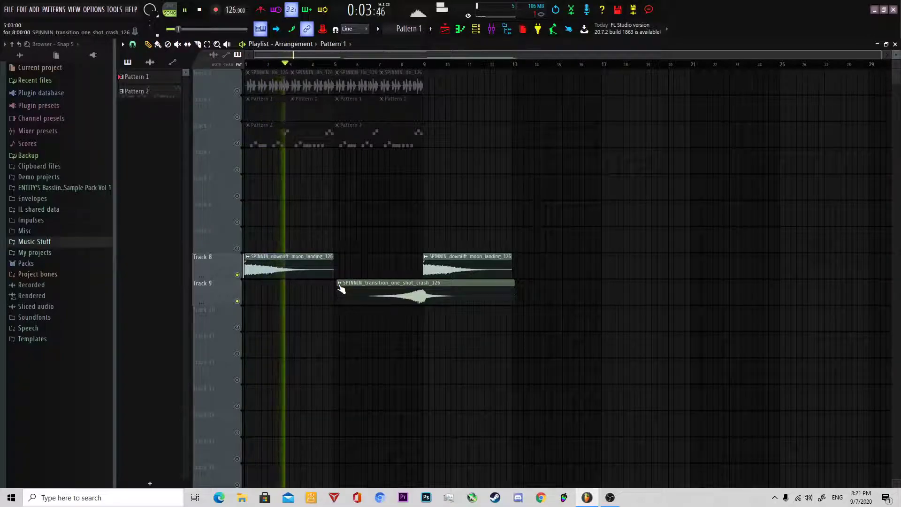
{"action": "left_click", "coordinate": [340, 284]}
{"action": "key", "text": "space"}
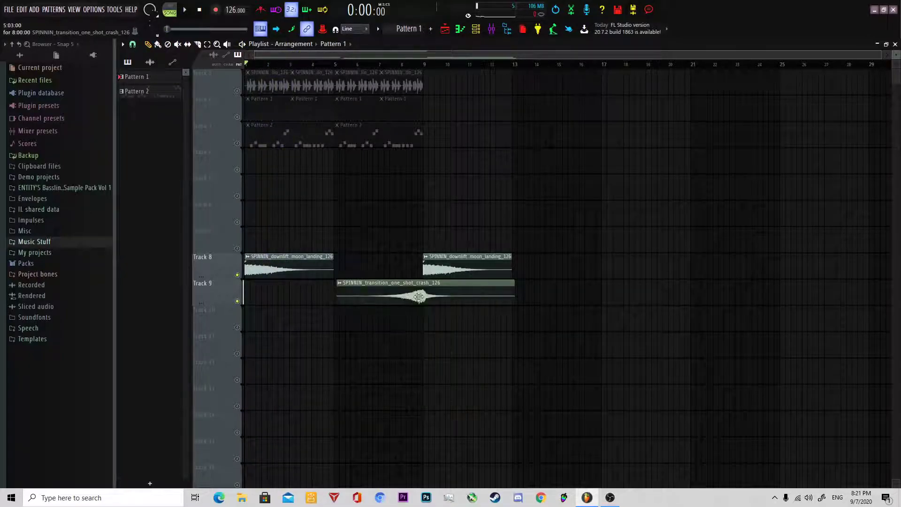
Unsolo Track 8 so every track plays, then play the full arrangement
{"action": "right_click", "coordinate": [237, 275]}
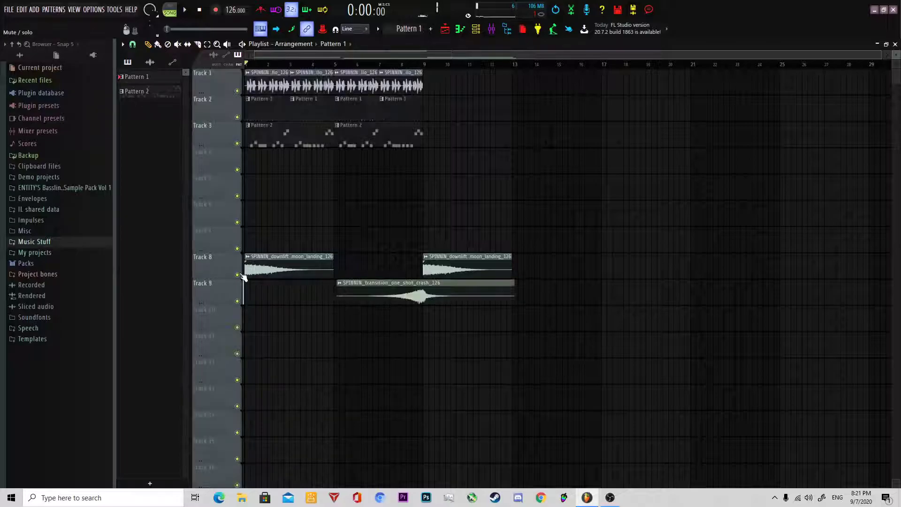
{"action": "left_click", "coordinate": [431, 261]}
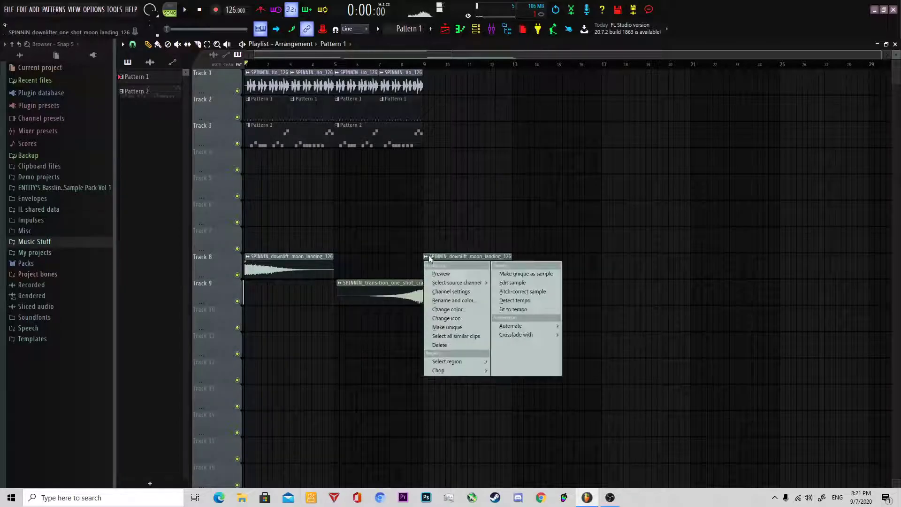
{"action": "left_click", "coordinate": [243, 44]}
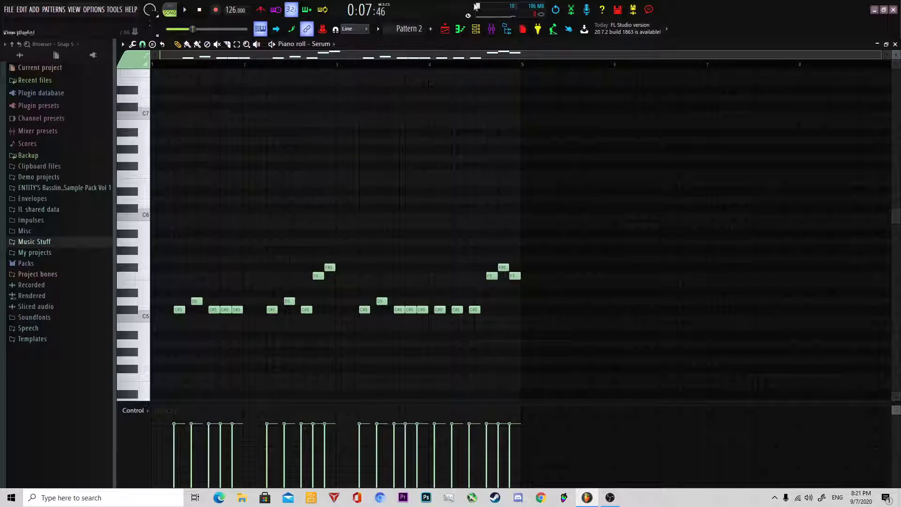
Check the enlarged mixer, play the Serum bass pattern, and return to the Playlist
{"action": "left_click", "coordinate": [492, 28]}
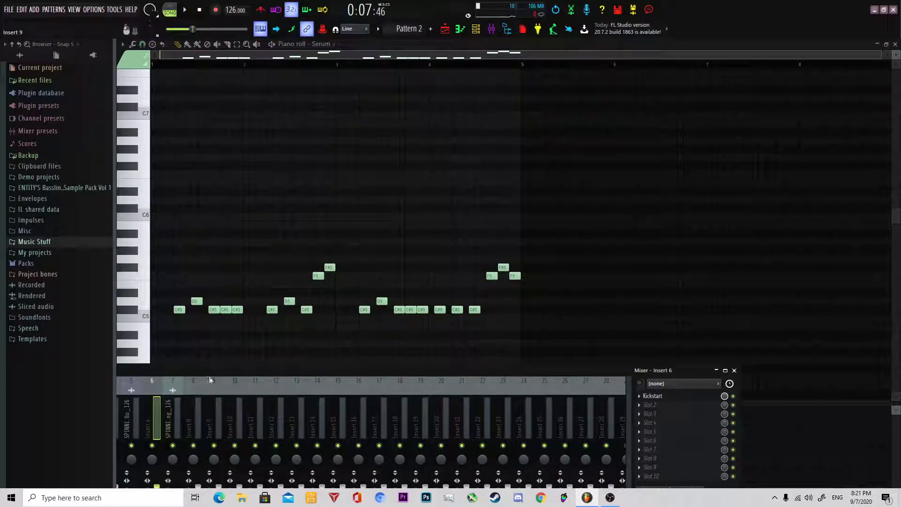
{"action": "left_click_drag", "start_coordinate": [210, 379], "coordinate": [247, 188]}
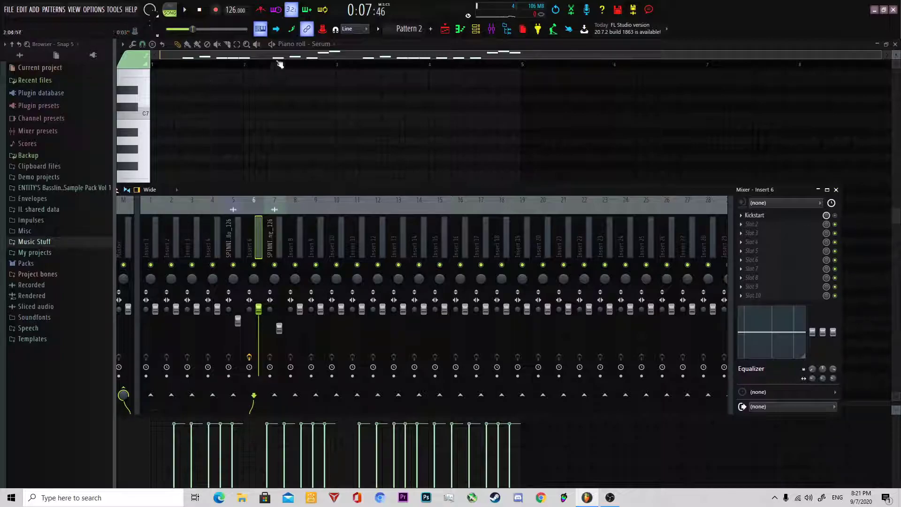
{"action": "left_click", "coordinate": [279, 45]}
{"action": "key", "text": "space"}
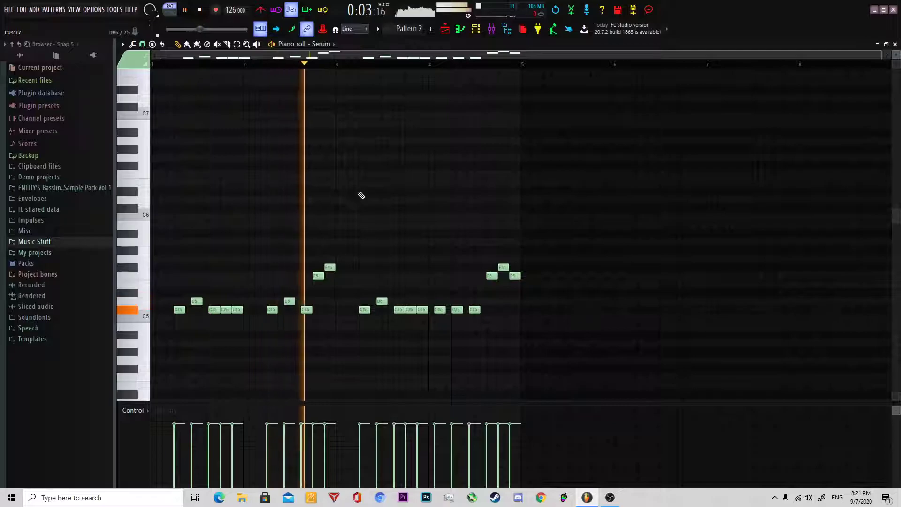
{"action": "key", "text": "F5"}
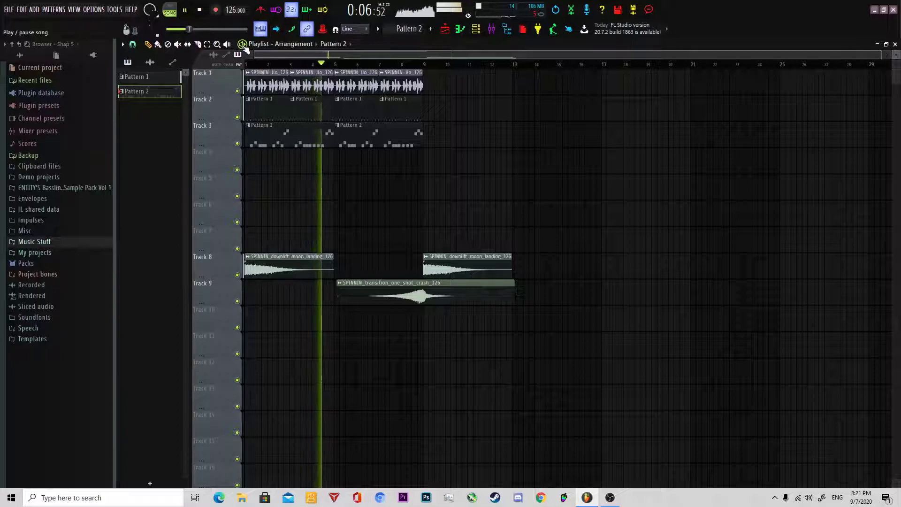
{"action": "key", "text": "space"}
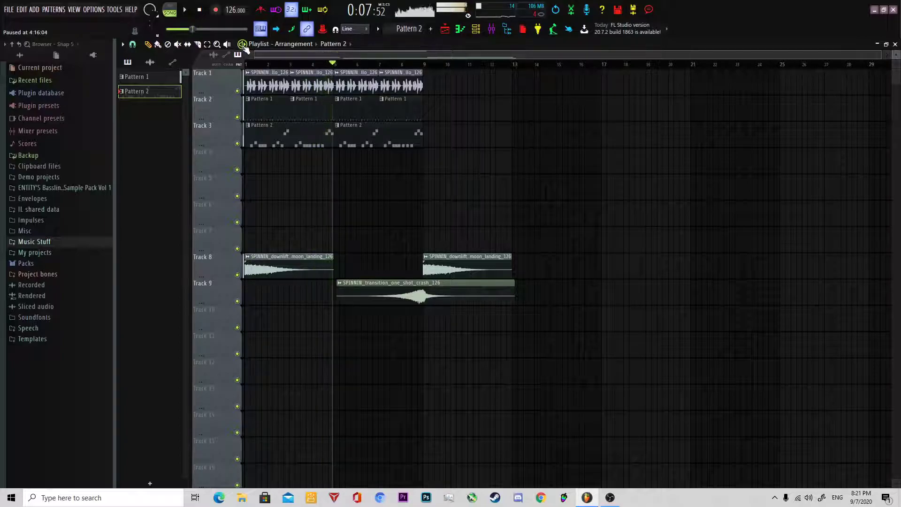
{"action": "left_click", "coordinate": [492, 30]}
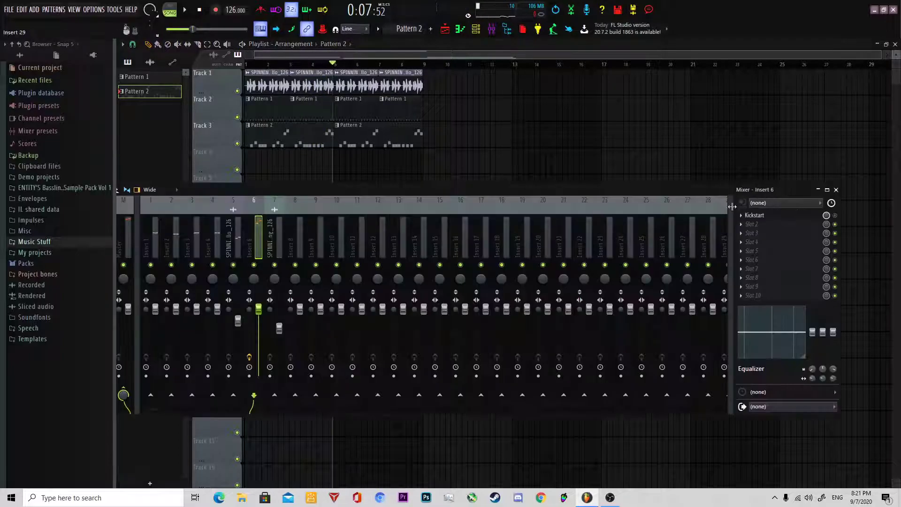
{"action": "left_click", "coordinate": [838, 190]}
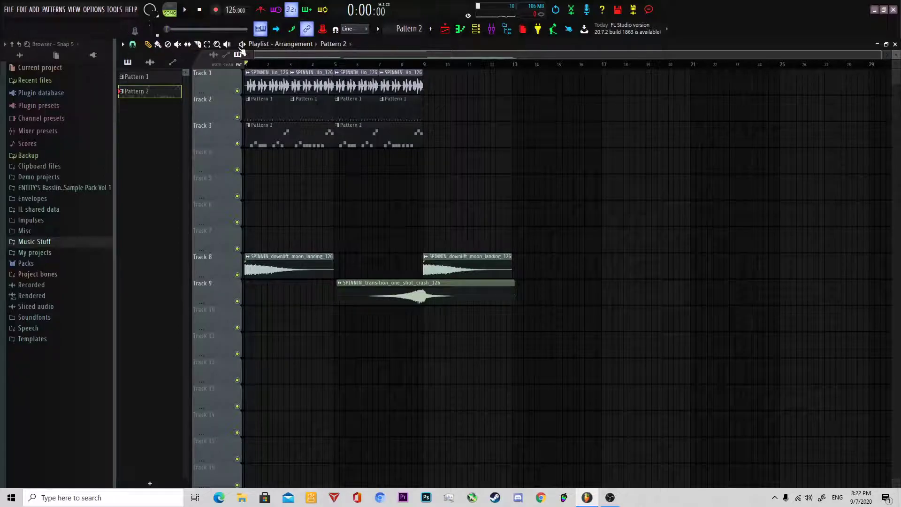
{"action": "key", "text": "space"}
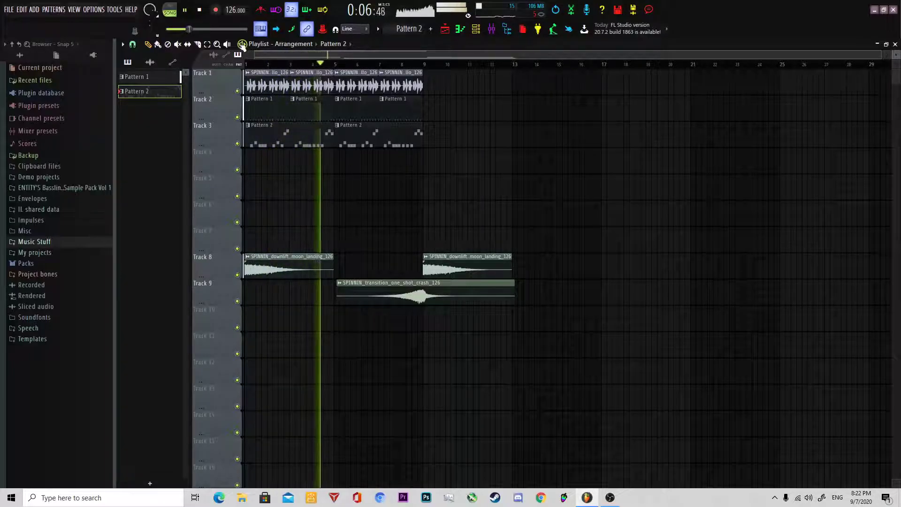
{"action": "key", "text": "space"}
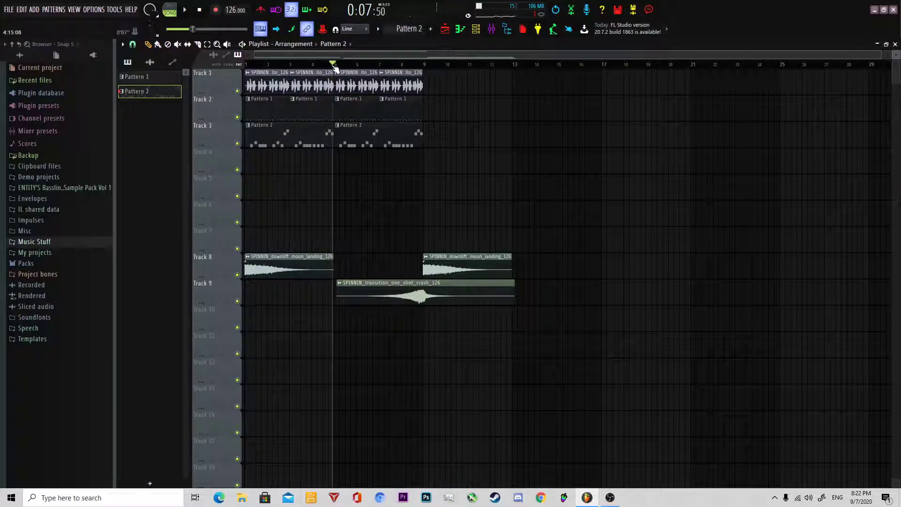